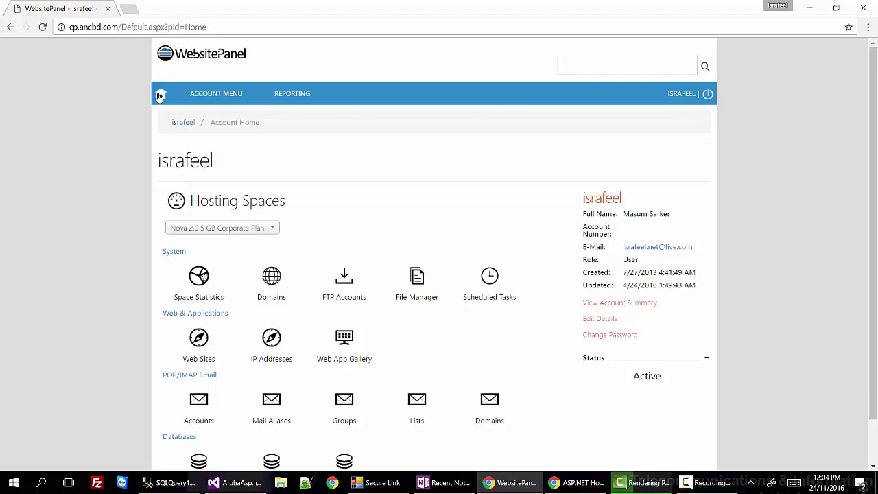
# Open the SQL Server 2014 databases of the Nova 2.0 5 GB Corporate Plan hosting space.
pyautogui.scroll(-1, 160, 96)
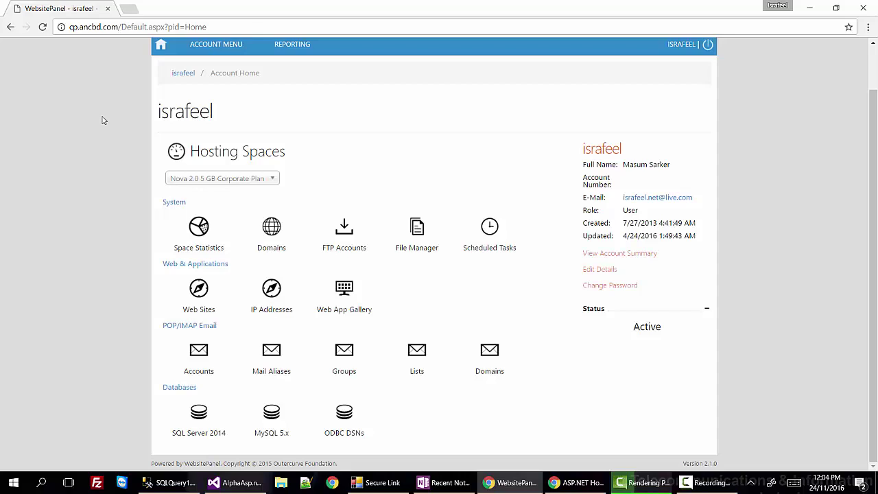
pyautogui.scroll(1, 103, 120)
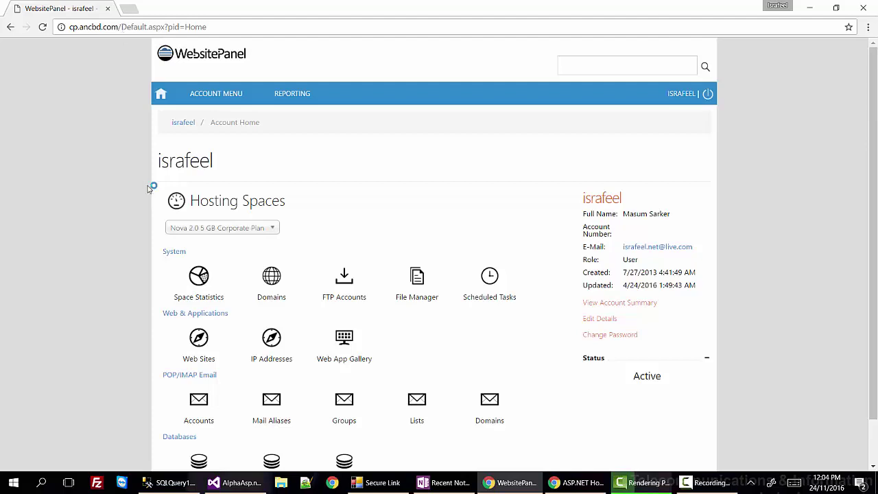
pyautogui.scroll(-1, 151, 186)
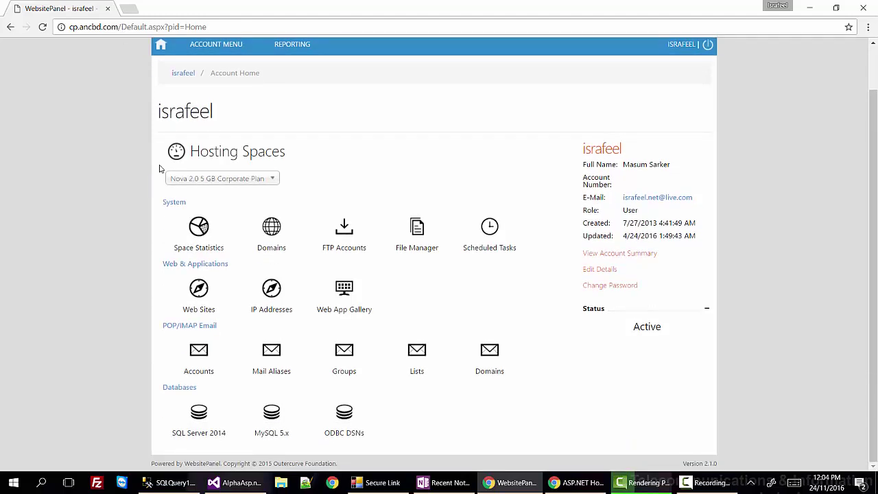
pyautogui.click(194, 439)
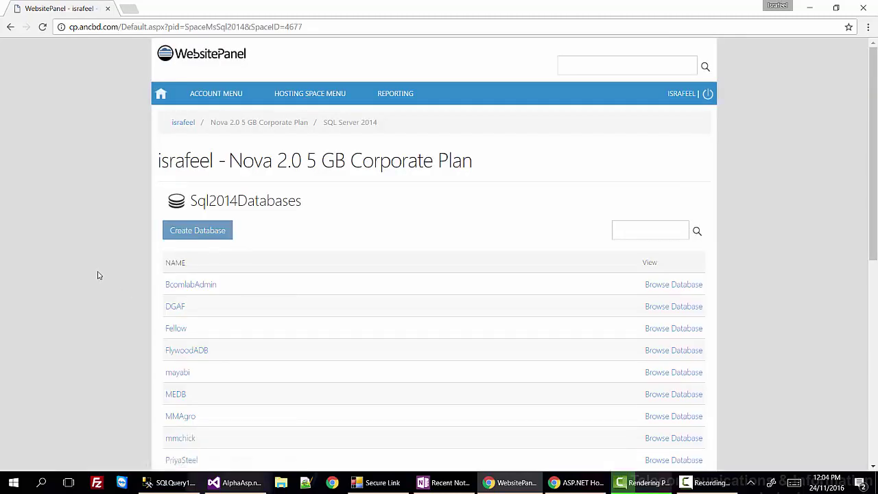
# Create a SQL Server 2014 database named Demo without assigning any users and save it.
pyautogui.scroll(-2, 238, 243)
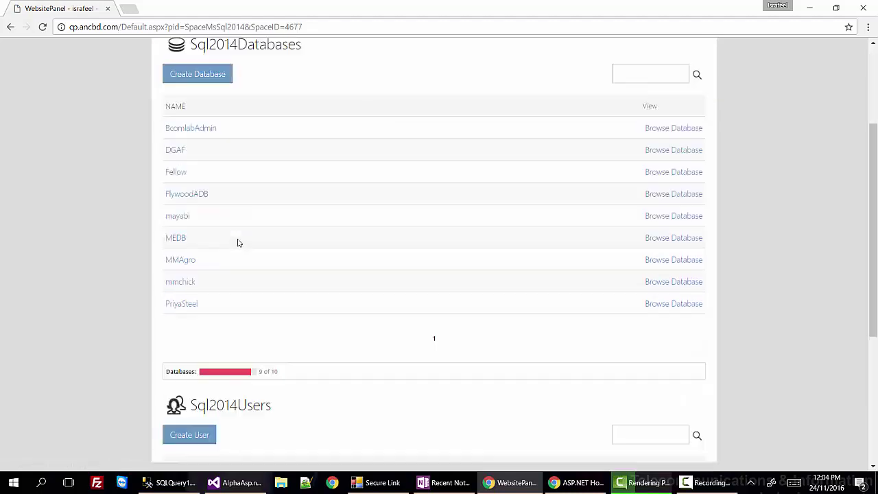
pyautogui.scroll(-3, 238, 243)
pyautogui.scroll(5, 229, 254)
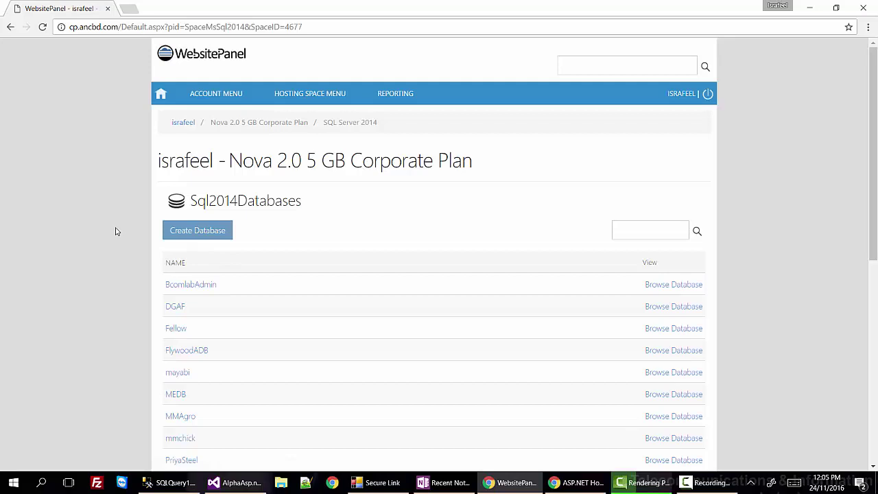
pyautogui.click(203, 237)
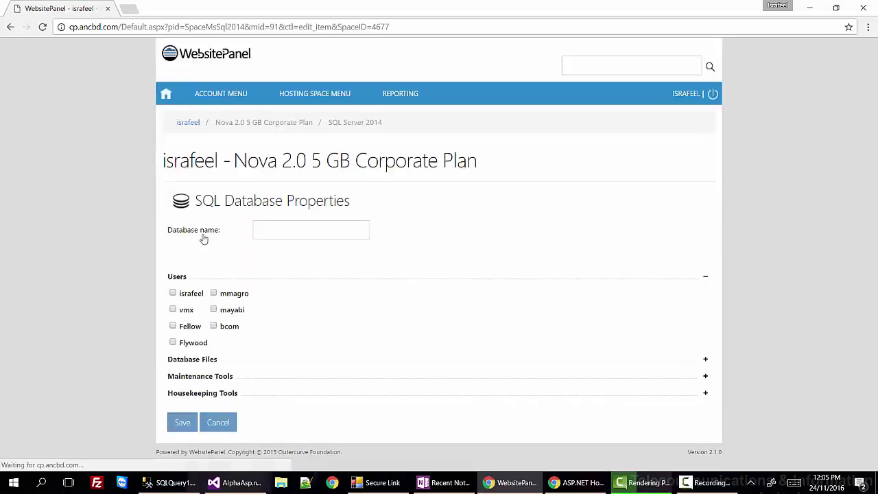
pyautogui.click(276, 231)
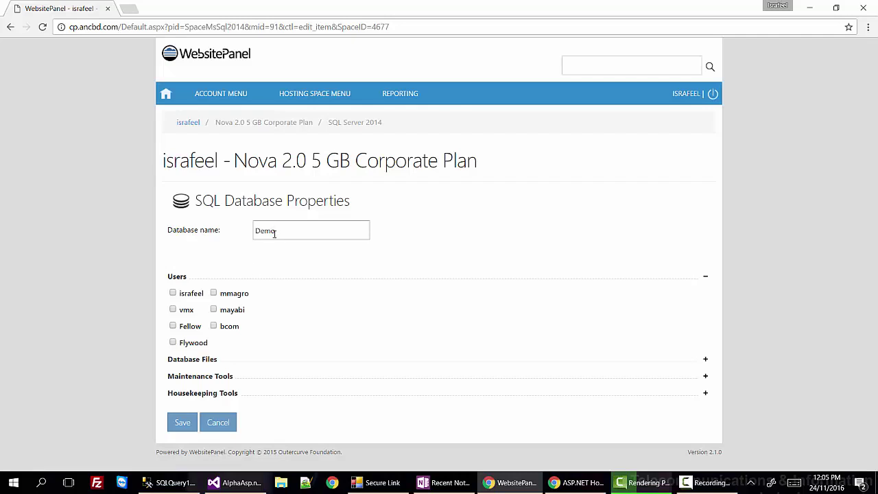
pyautogui.click(182, 422)
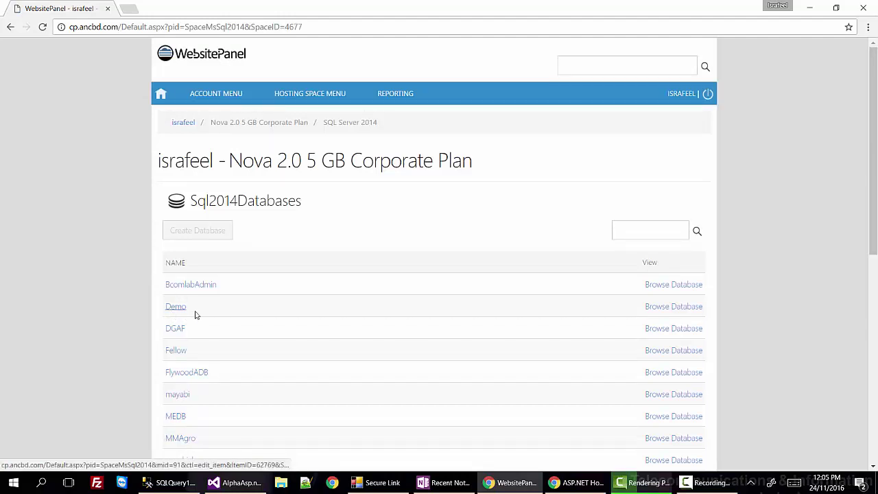
# Start a new SQL Server 2014 user named Demo and enter and confirm the account password.
pyautogui.scroll(-3, 194, 314)
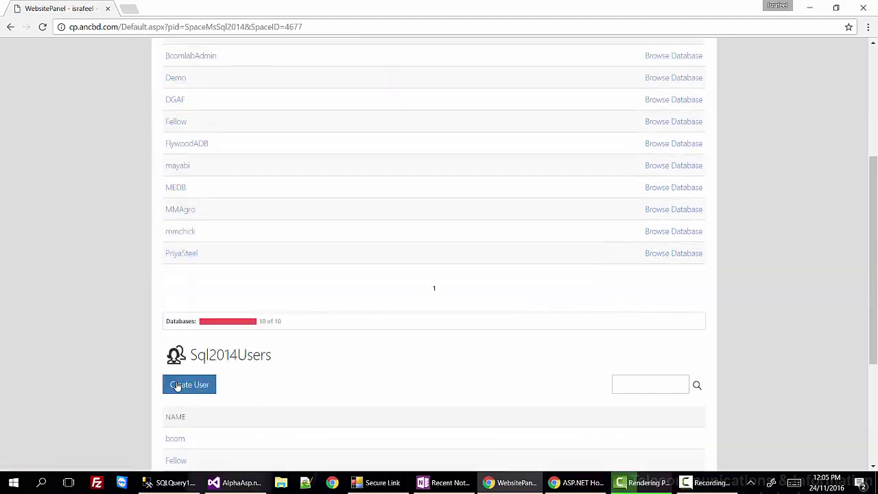
pyautogui.click(176, 386)
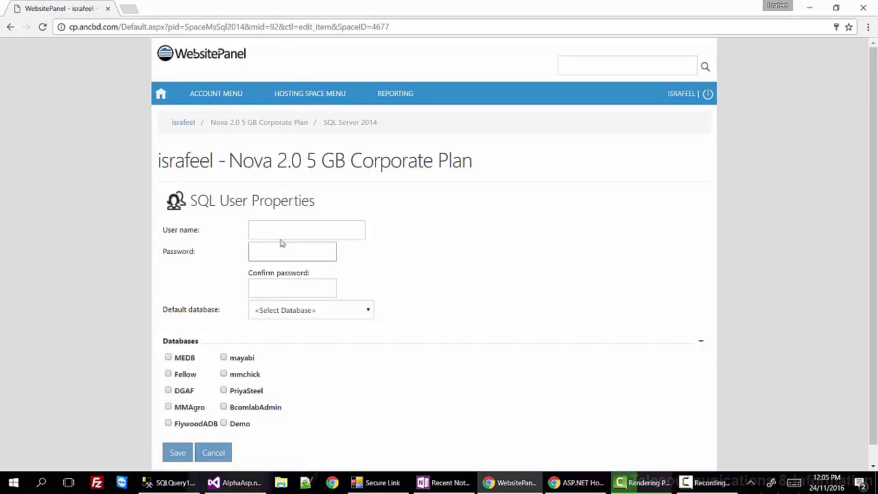
pyautogui.click(279, 234)
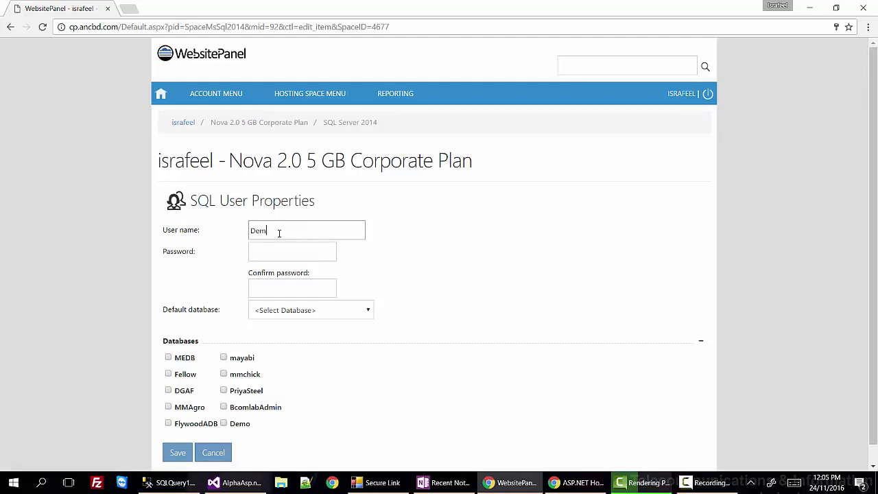
pyautogui.click(279, 245)
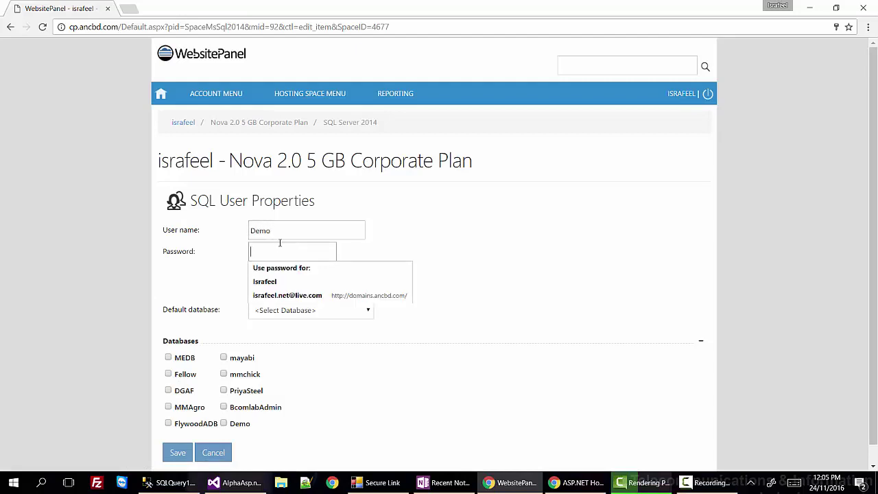
pyautogui.write('**')
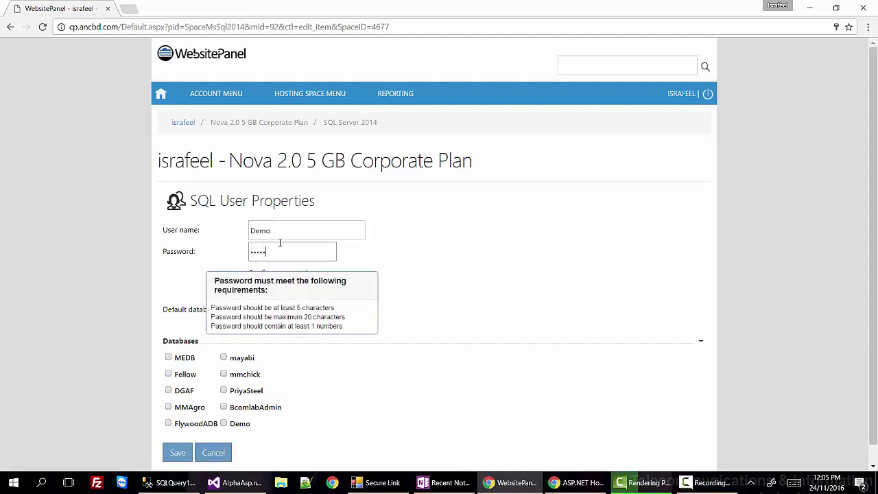
pyautogui.click(297, 290)
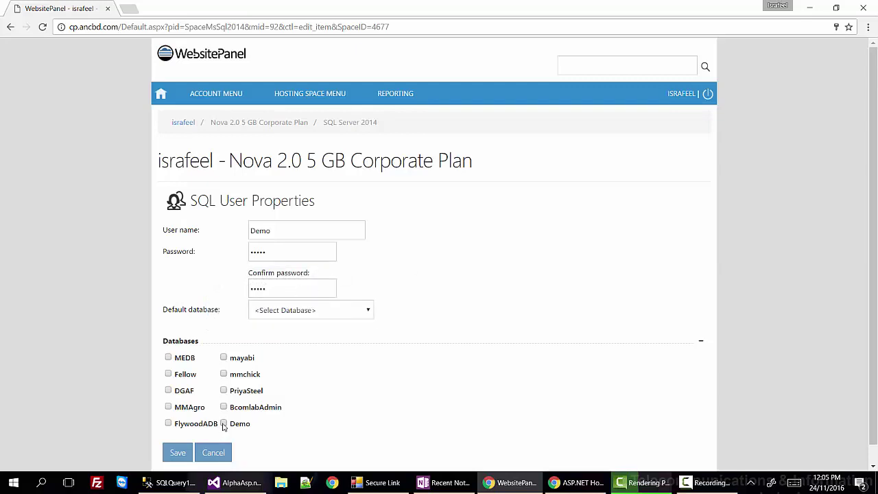
# Give the new user access to the Demo database, make Demo its default database, and save the user.
pyautogui.click(285, 310)
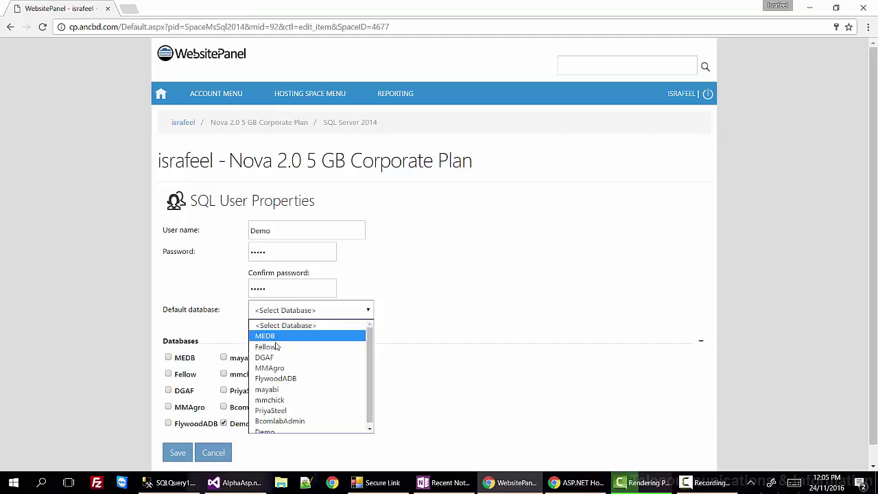
pyautogui.click(265, 429)
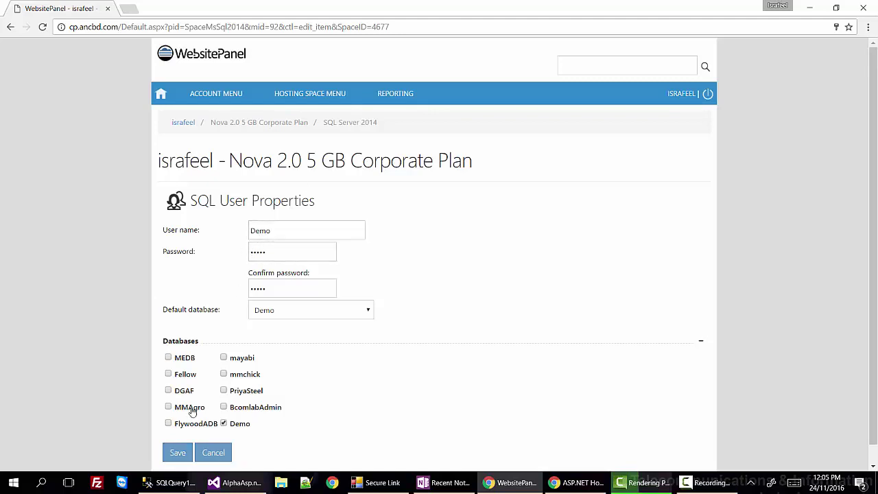
pyautogui.click(182, 455)
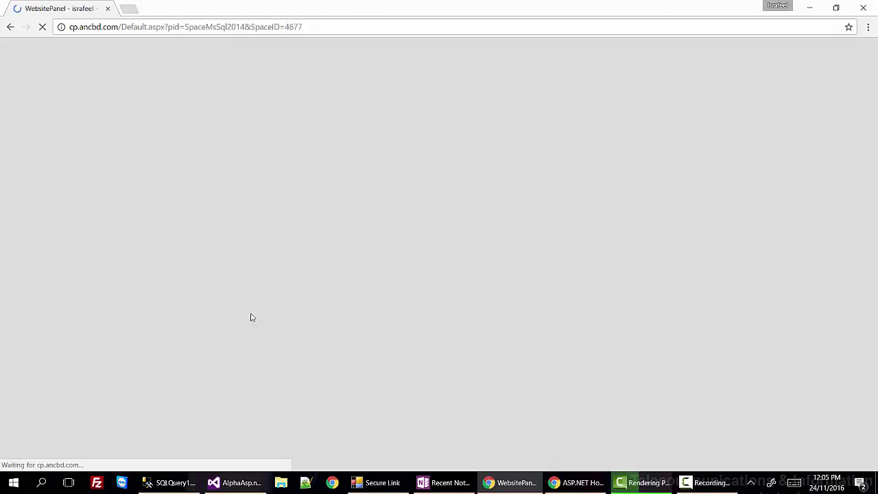
# Look for the new Demo user in the SQL users list and open the Demo database's properties.
pyautogui.scroll(-1, 250, 317)
pyautogui.scroll(-1, 250, 317)
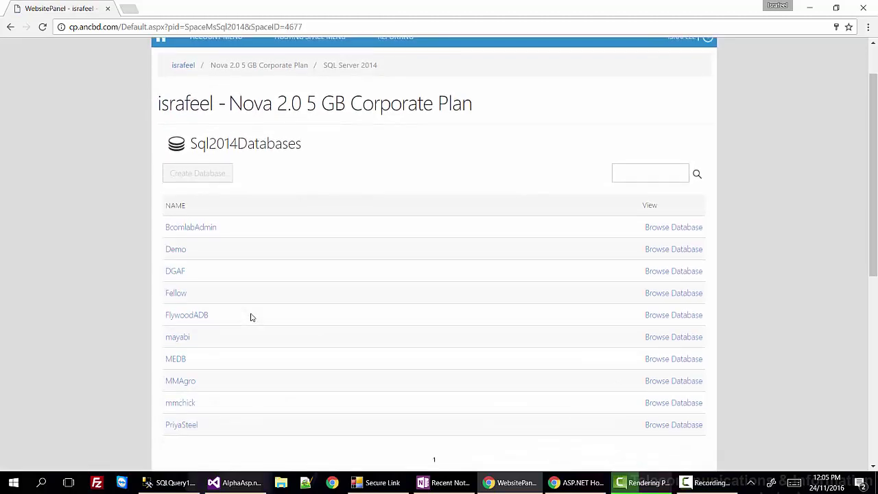
pyautogui.scroll(-3, 250, 317)
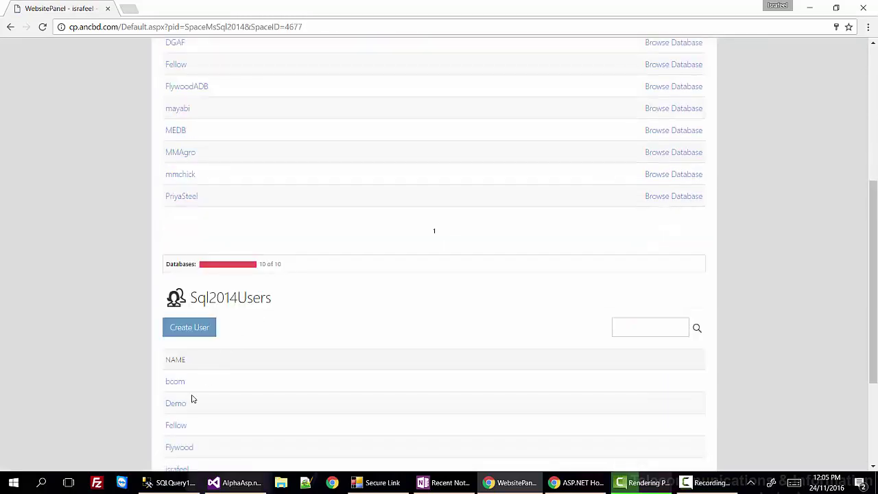
pyautogui.scroll(3, 184, 411)
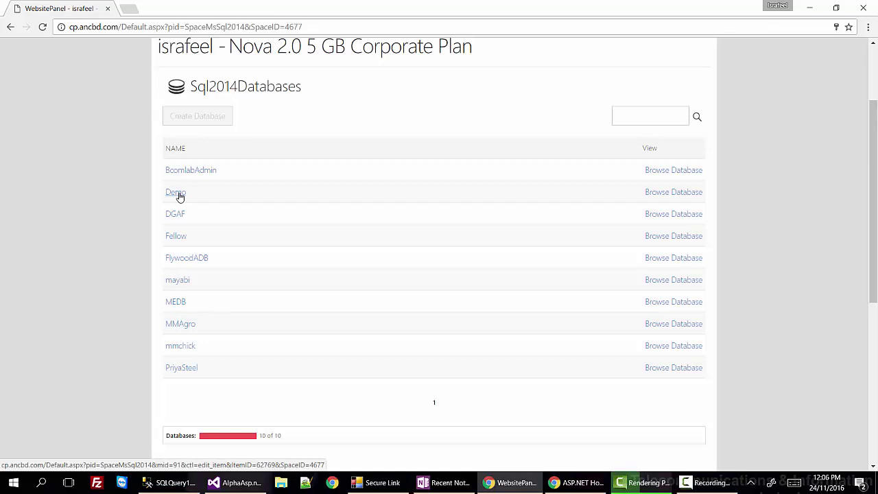
pyautogui.scroll(2, 179, 196)
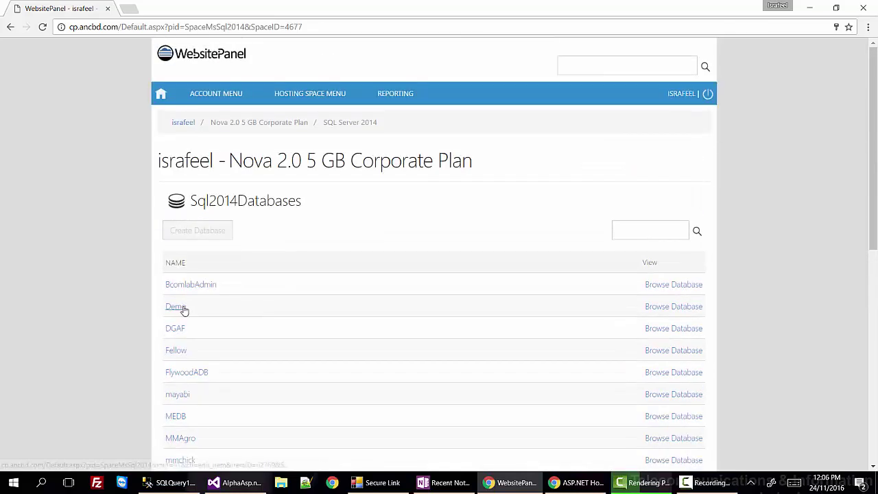
pyautogui.click(176, 310)
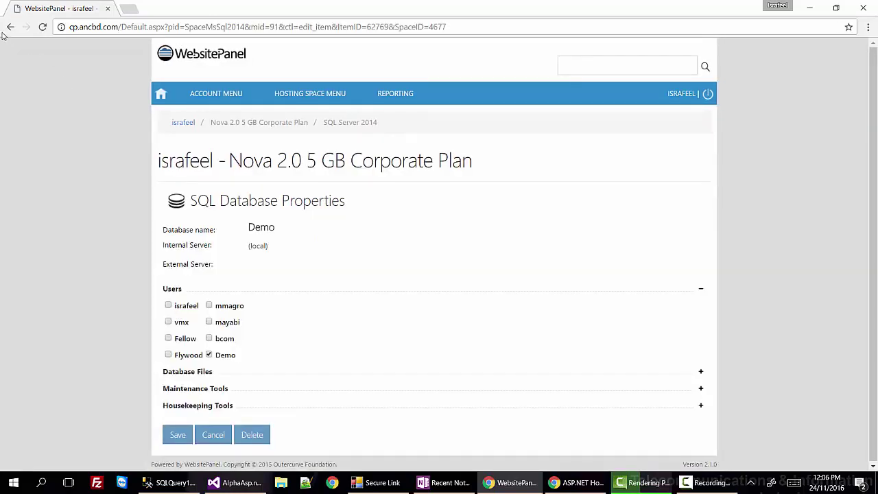
pyautogui.click(10, 26)
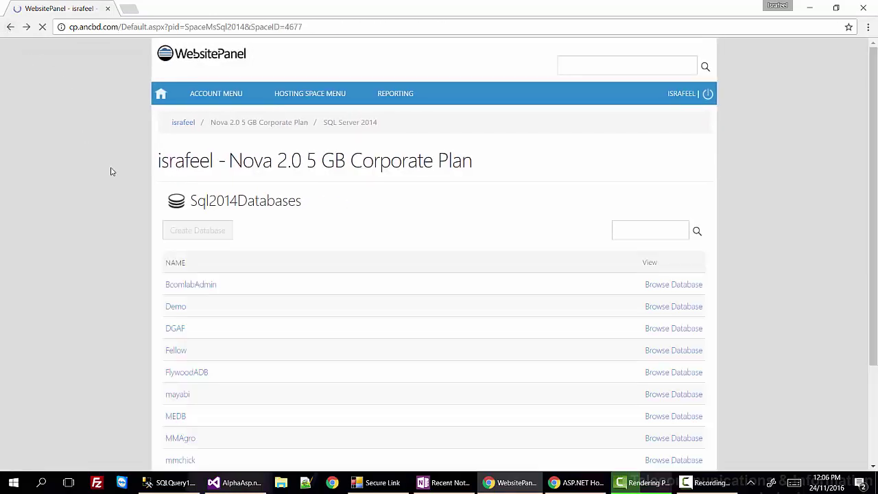
pyautogui.click(173, 310)
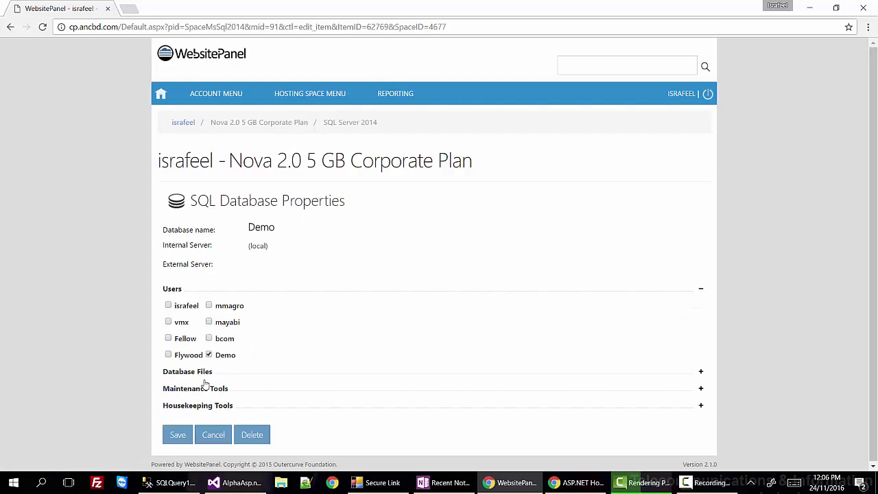
# Try to restore the Demo database from an uploaded file, browsing the Desktop for a backup.
pyautogui.click(185, 388)
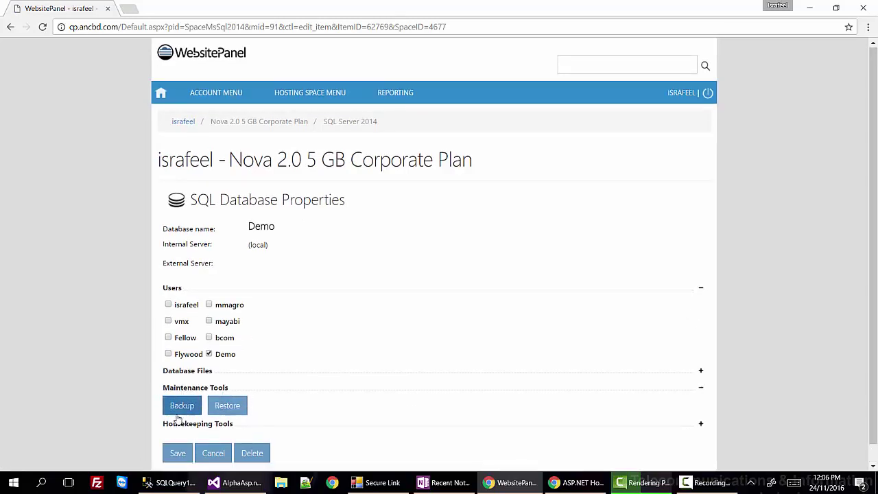
pyautogui.click(227, 412)
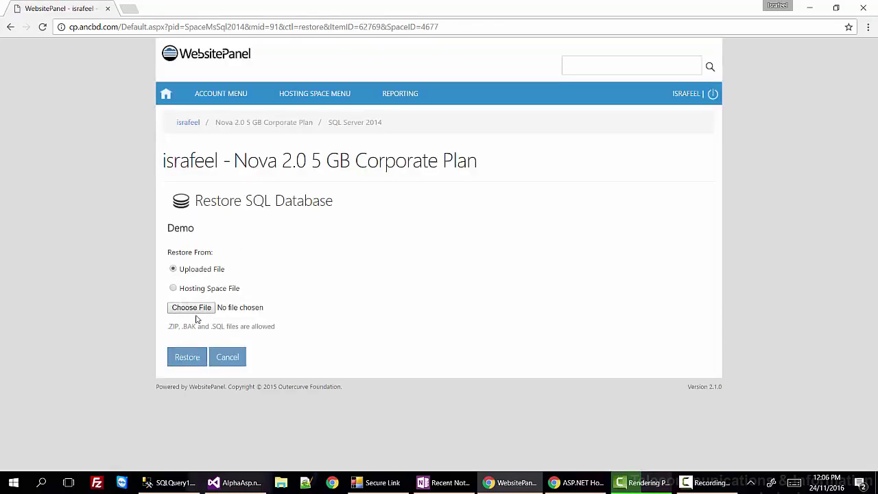
pyautogui.click(195, 308)
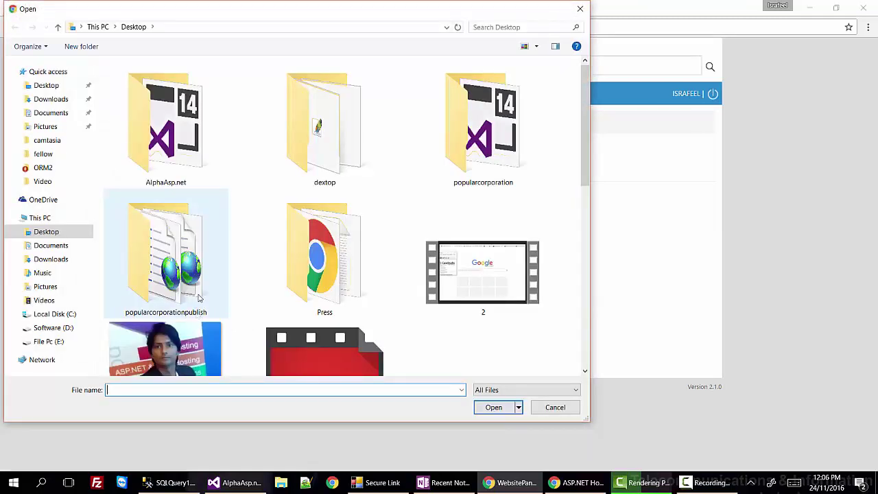
pyautogui.scroll(-5, 134, 236)
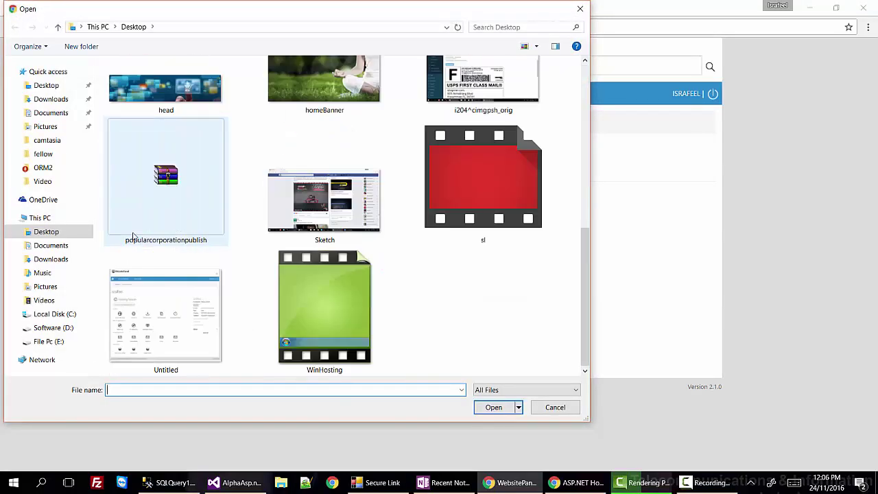
pyautogui.scroll(5, 132, 236)
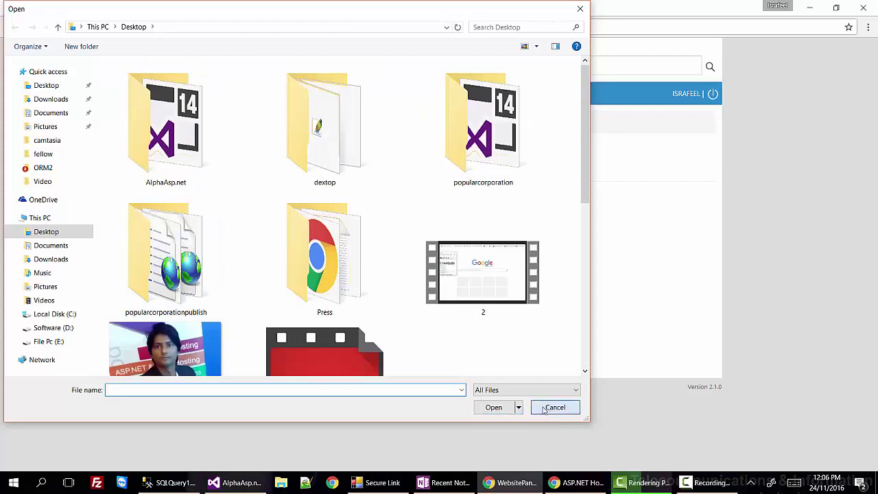
pyautogui.click(555, 408)
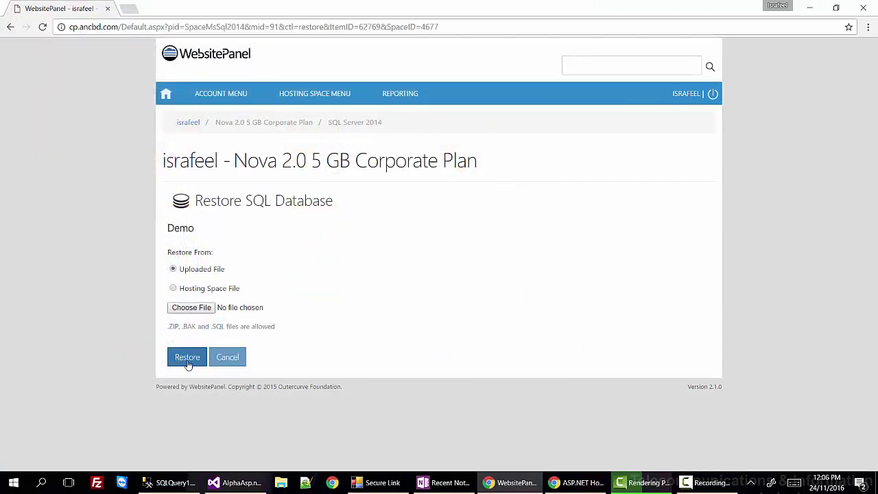
pyautogui.click(191, 309)
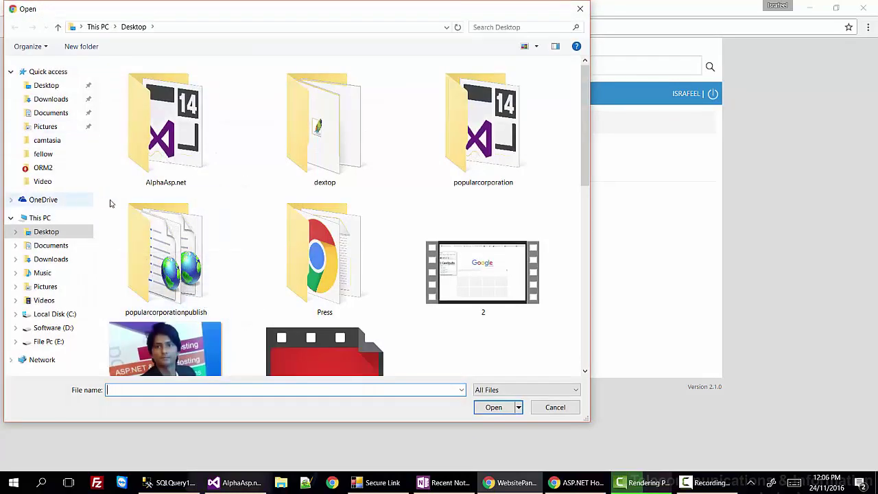
pyautogui.click(554, 409)
pyautogui.click(187, 362)
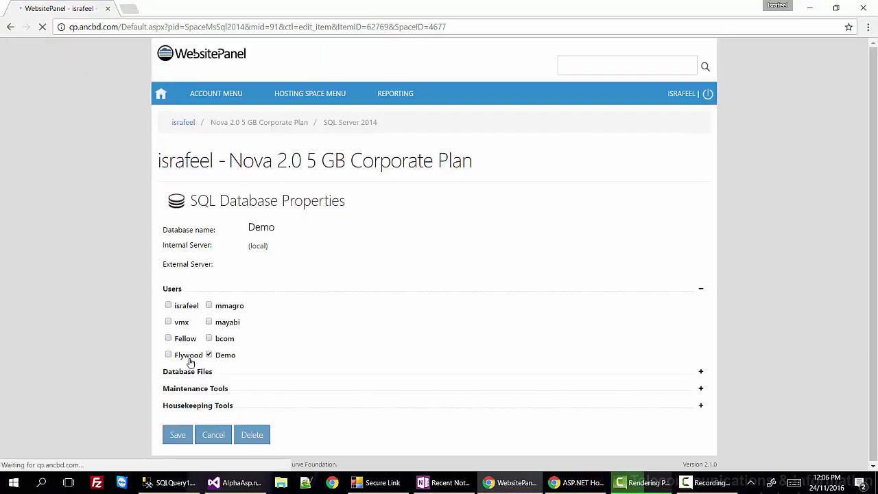
# Save the Demo database's properties and view the SQL Server 2014 users list.
pyautogui.click(177, 436)
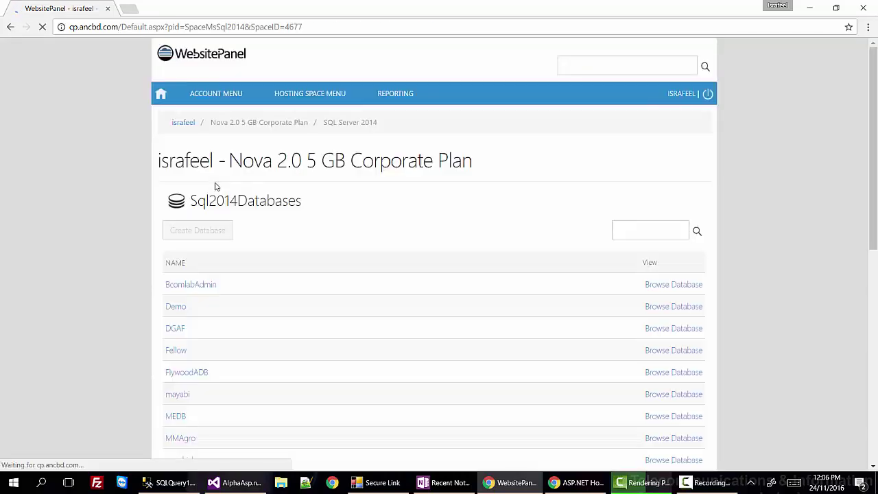
pyautogui.scroll(-3, 218, 215)
pyautogui.scroll(-3, 218, 215)
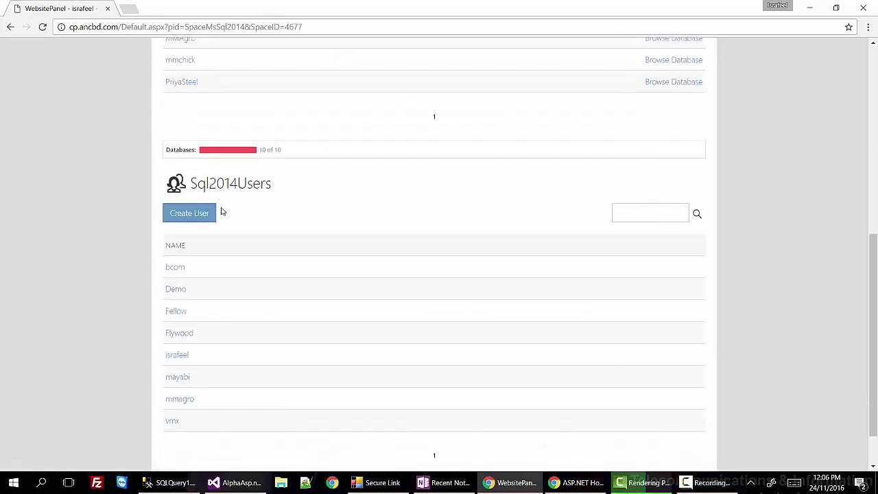
# Open the Demo database's properties and bring up its backup form from the maintenance tools.
pyautogui.scroll(-1, 221, 212)
pyautogui.scroll(4, 217, 223)
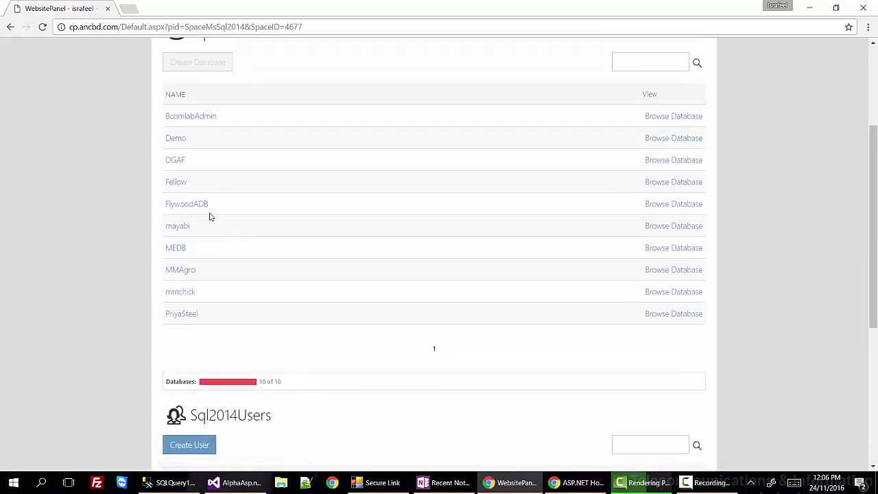
pyautogui.click(170, 143)
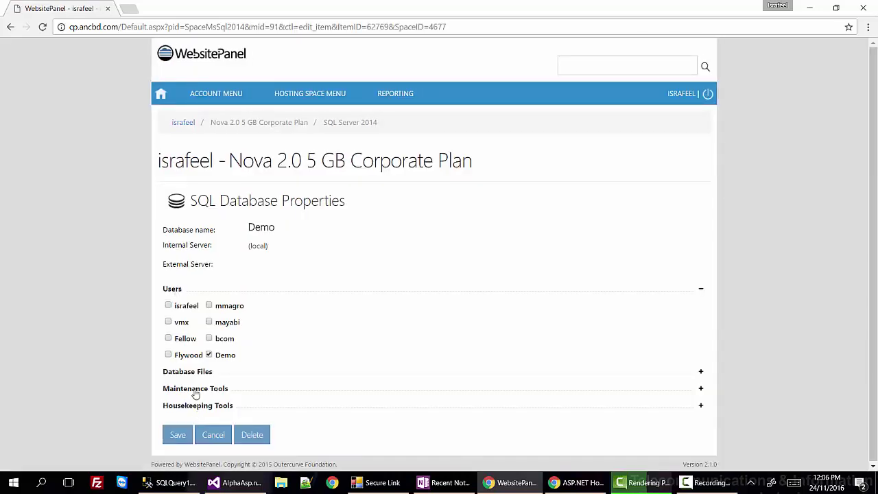
pyautogui.click(195, 390)
pyautogui.scroll(-1, 113, 340)
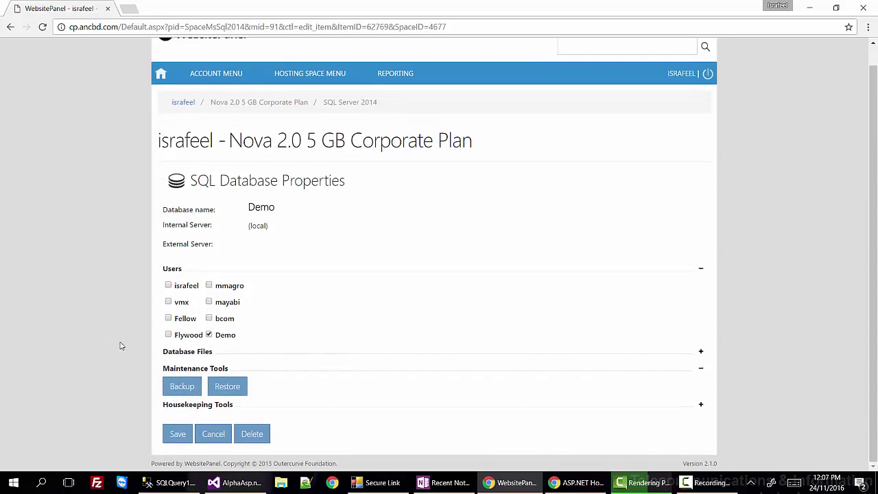
pyautogui.click(182, 387)
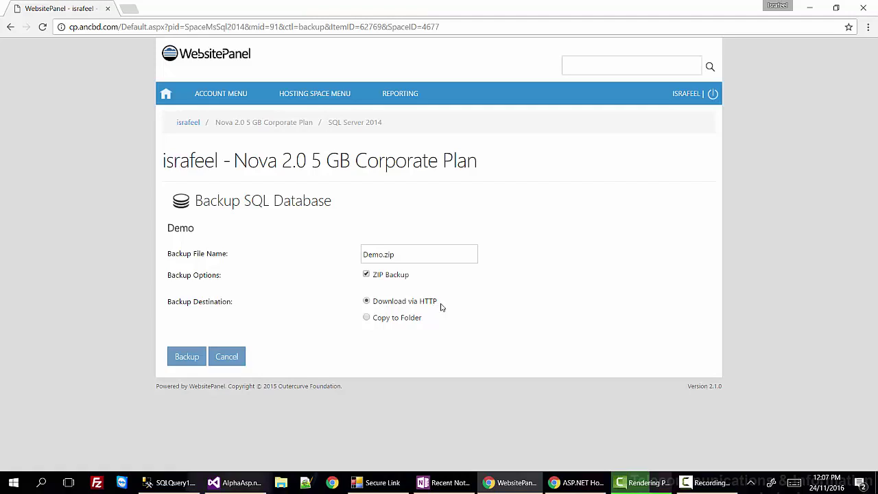
# Back up the Demo database as a ZIP via HTTP and download Demo.zip, then close the download dialog.
pyautogui.click(195, 357)
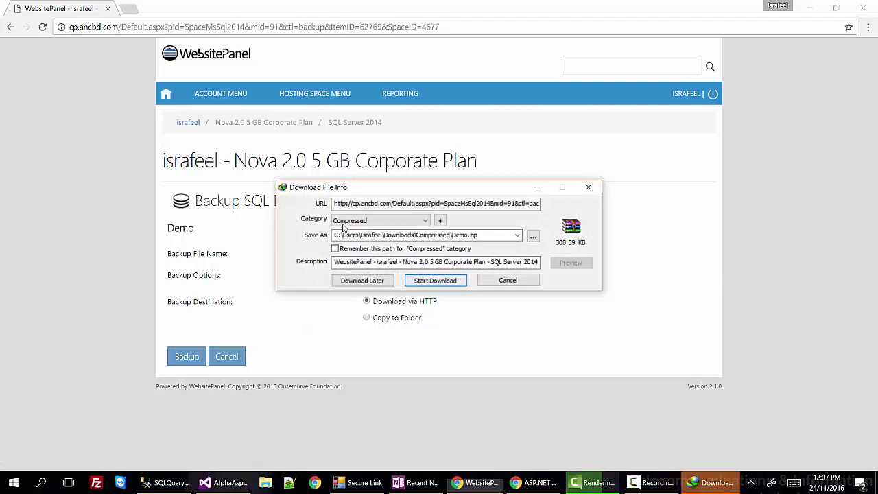
pyautogui.click(441, 279)
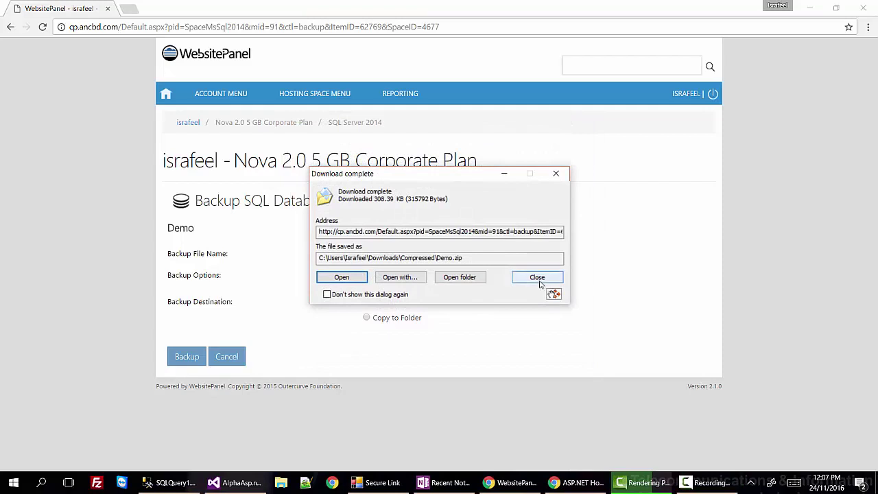
pyautogui.click(542, 279)
# Try the Copy to Folder backup destination and browse the folders under Root Folder.
pyautogui.click(368, 319)
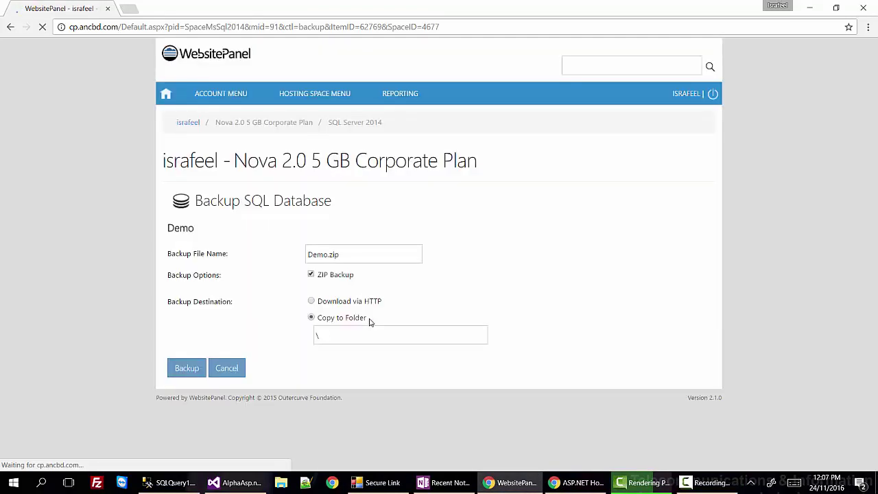
pyautogui.click(329, 333)
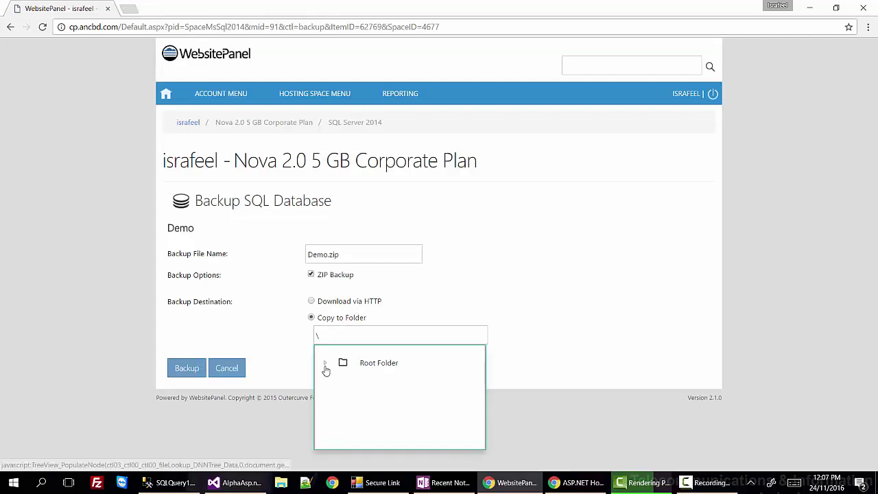
pyautogui.click(325, 368)
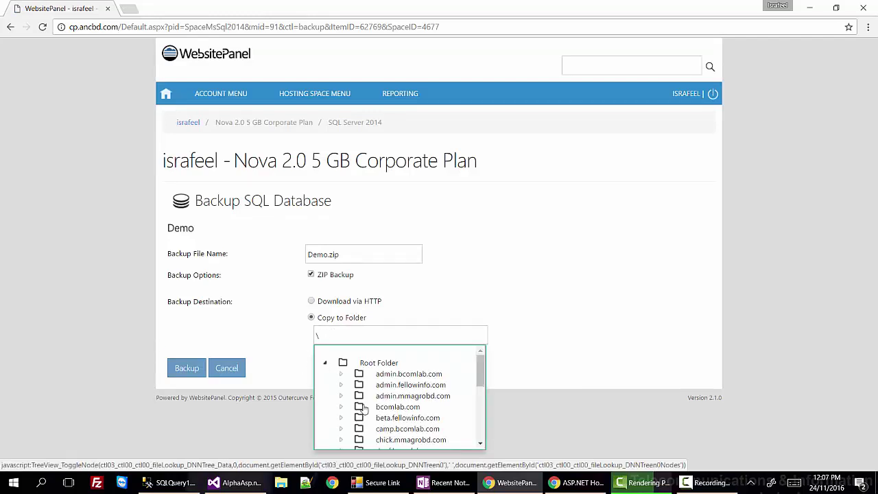
pyautogui.click(233, 336)
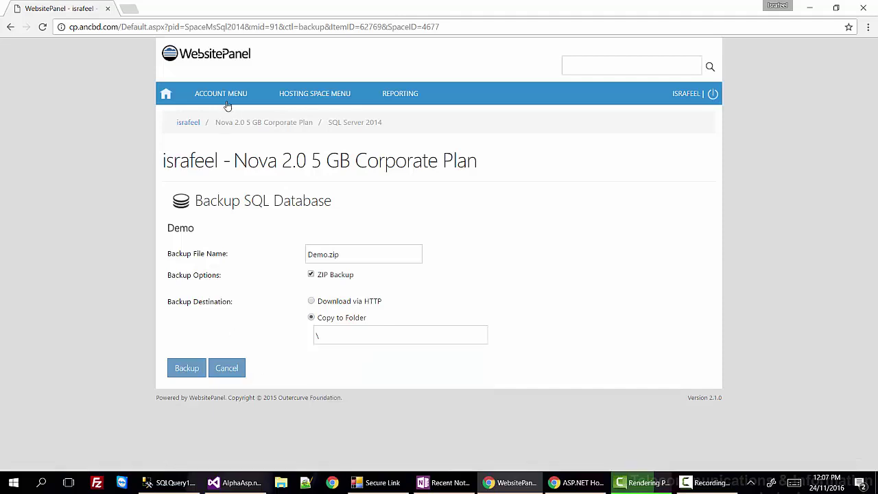
# Open the Demo user's properties from the SQL Server 2014 users list and try deleting the user, declining the confirmation.
pyautogui.click(165, 96)
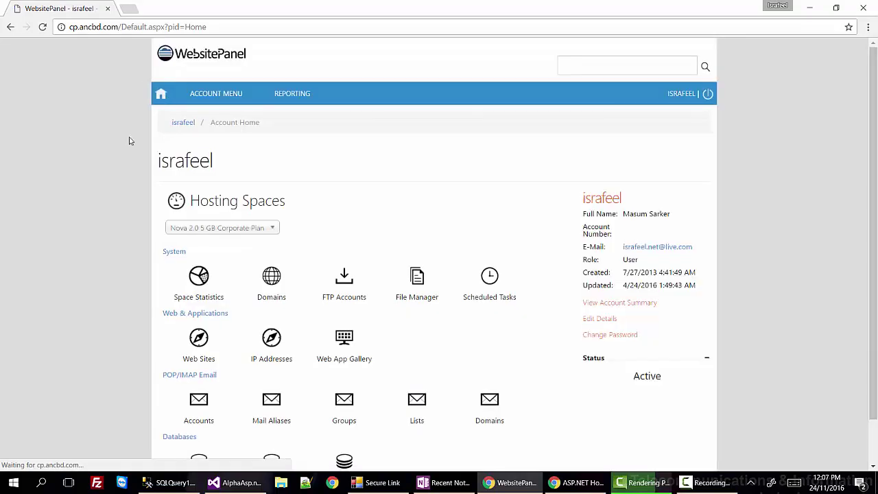
pyautogui.scroll(-1, 117, 185)
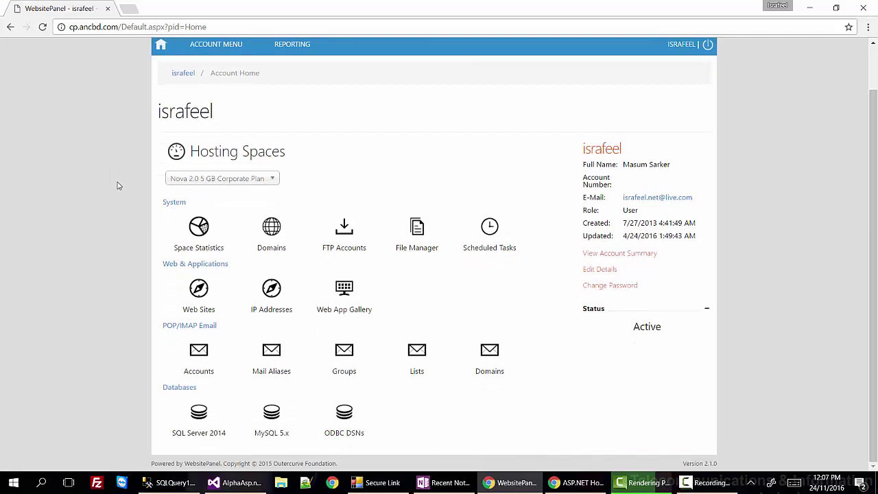
pyautogui.click(204, 432)
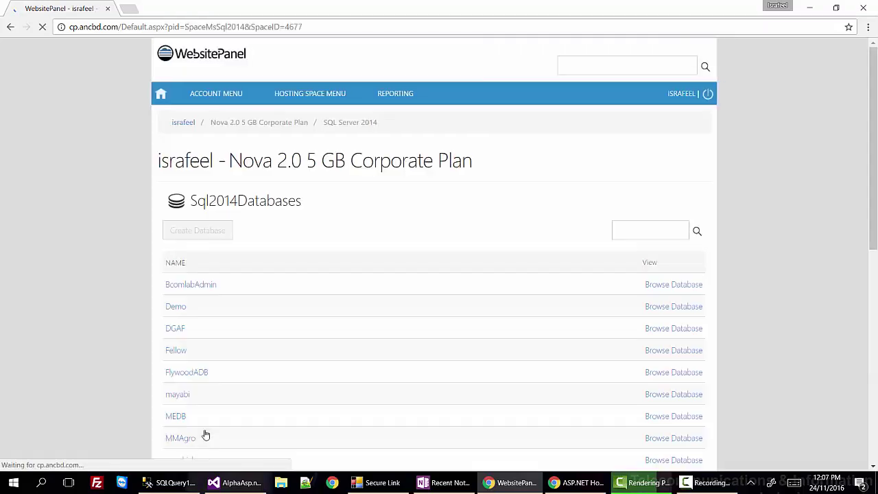
pyautogui.scroll(-7, 204, 336)
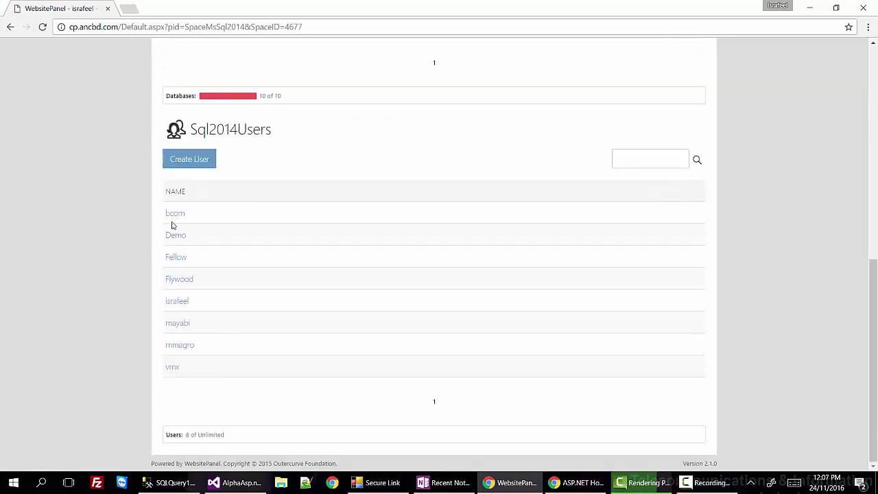
pyautogui.click(179, 238)
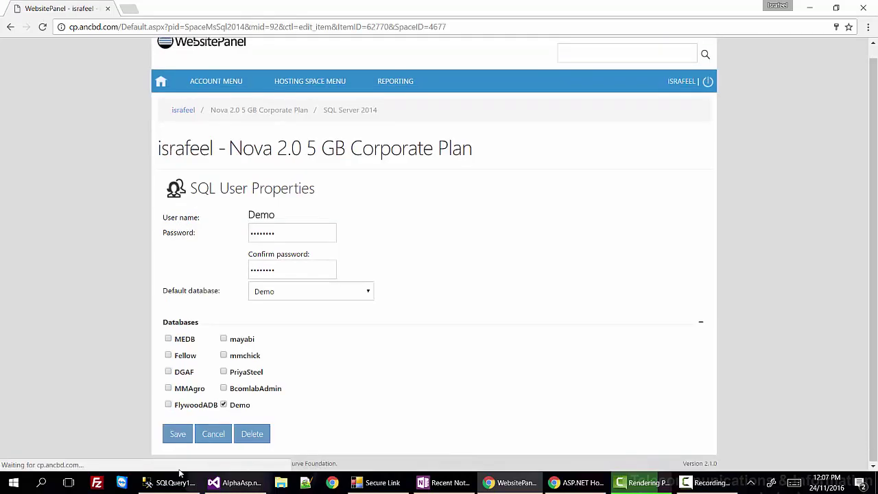
pyautogui.click(255, 432)
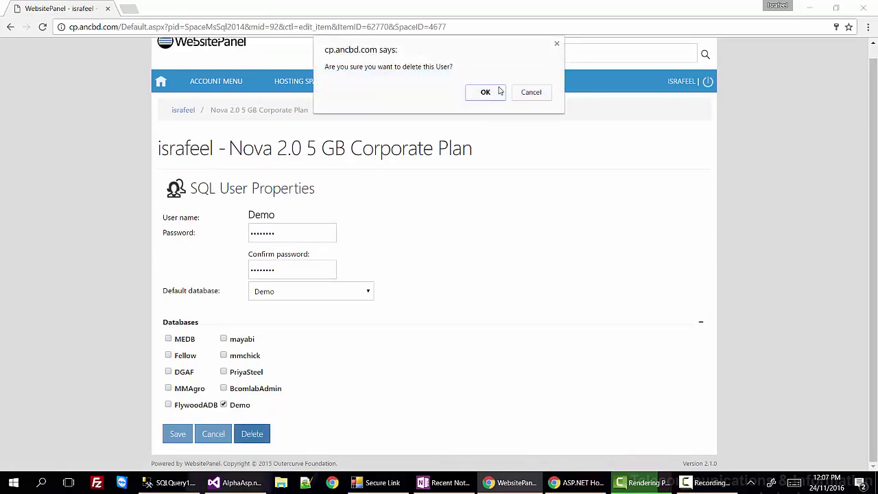
pyautogui.click(525, 94)
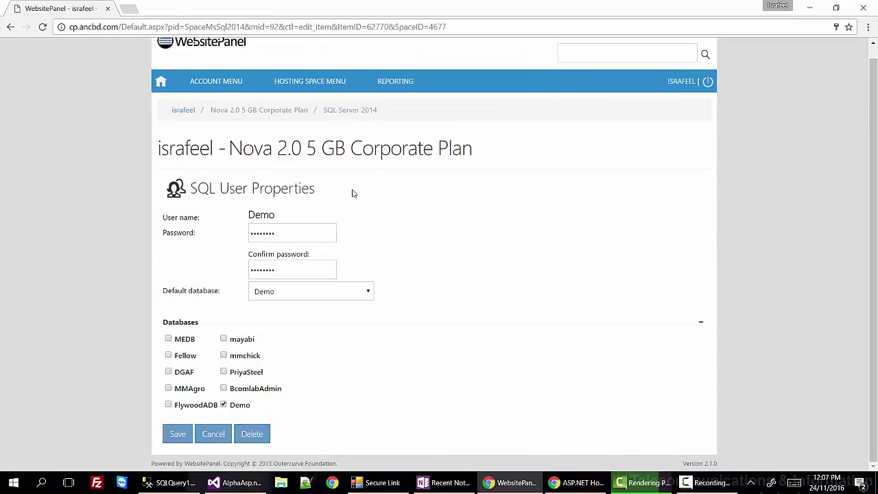
# Return to the SQL Server 2014 databases list and open the Demo database's properties.
pyautogui.scroll(1, 247, 203)
pyautogui.moveTo(303, 96)
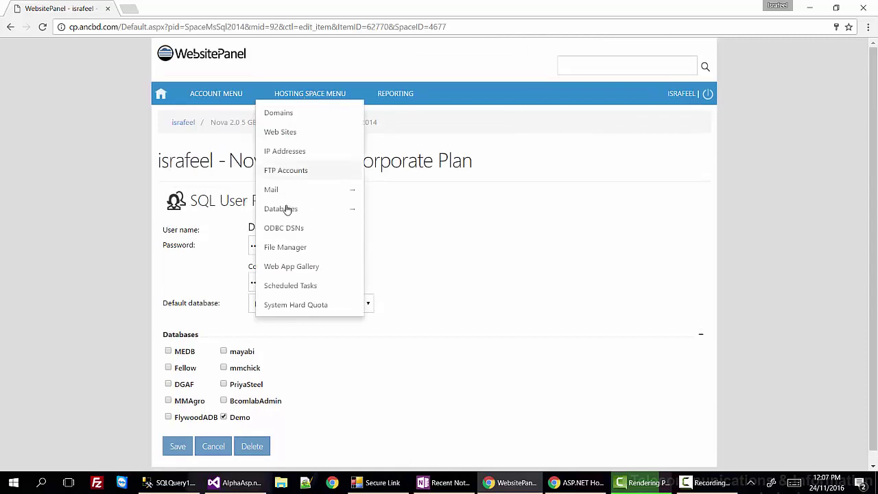
pyautogui.moveTo(308, 208)
pyautogui.click(384, 211)
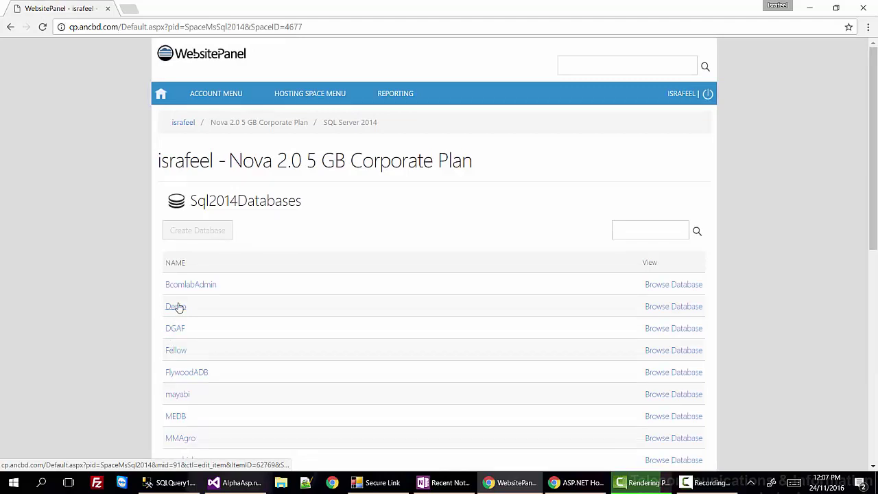
pyautogui.click(177, 308)
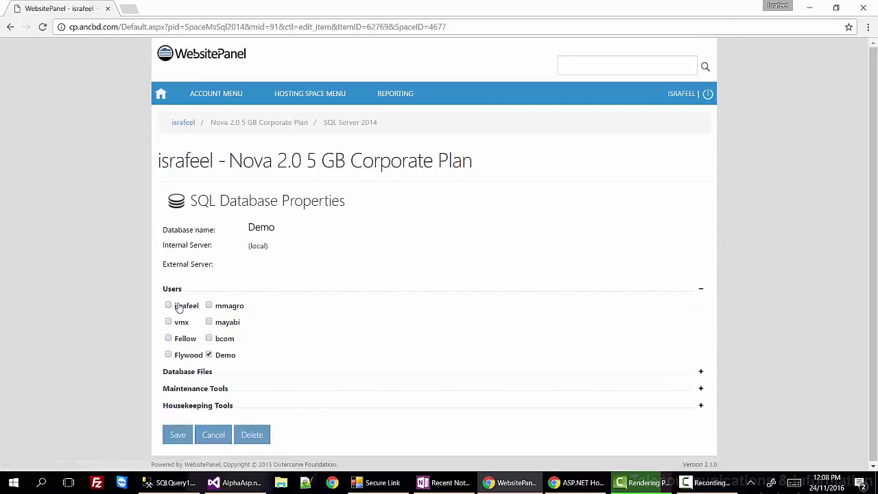